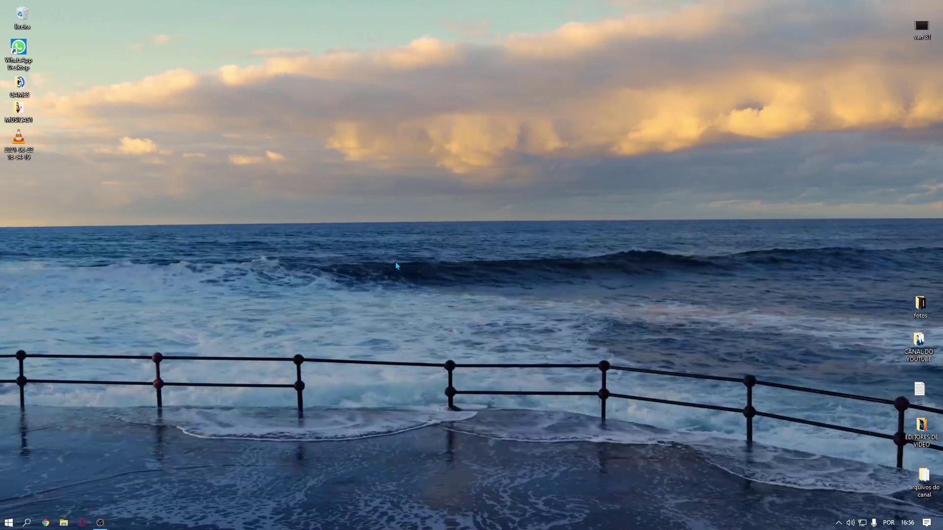
Open the Epic Games launcher and check Fortnite's library options and its entry in the downloads list.
click(19, 86)
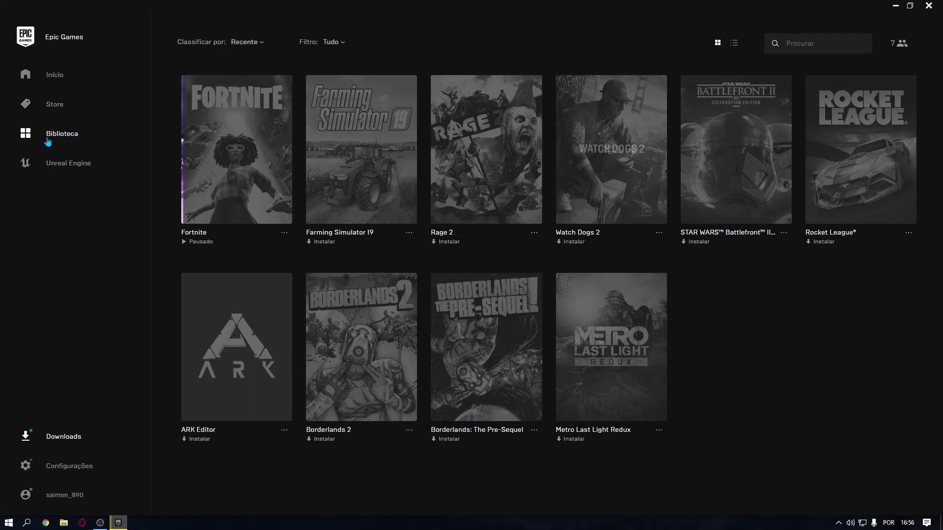
click(284, 234)
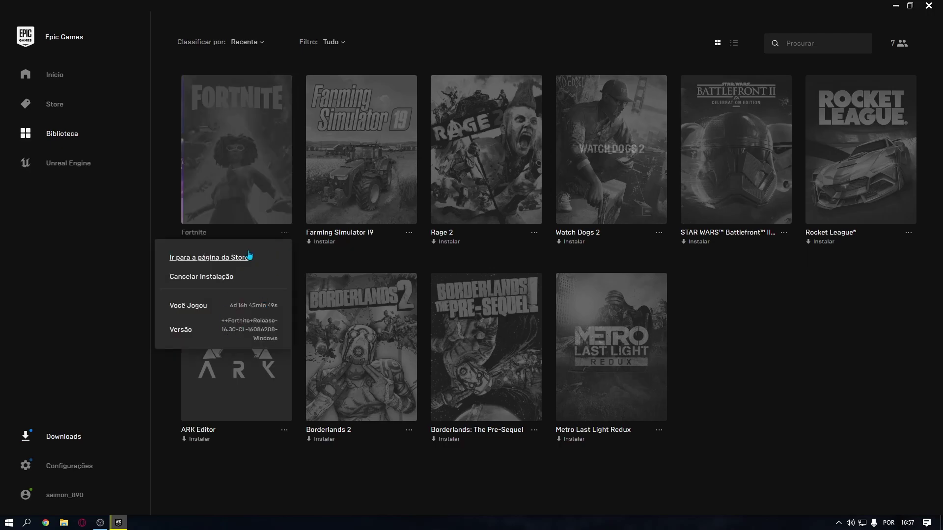
click(226, 278)
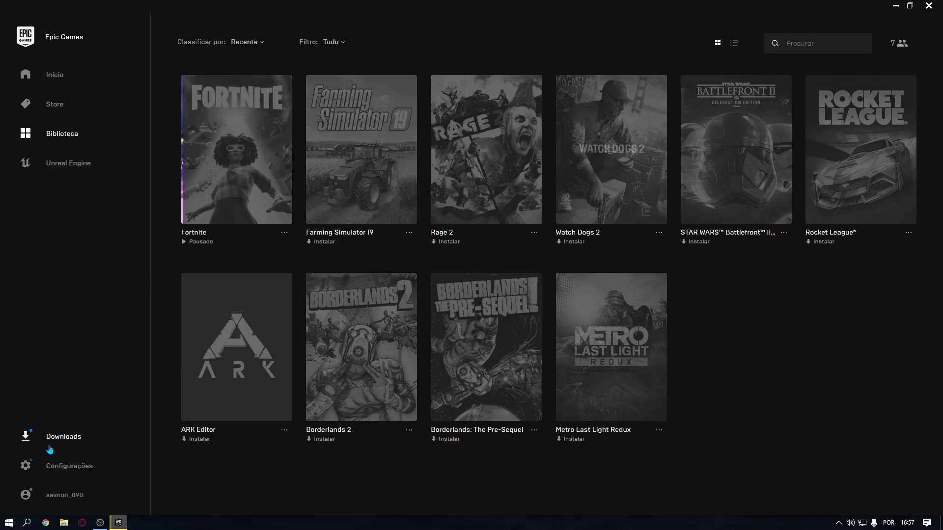
click(33, 439)
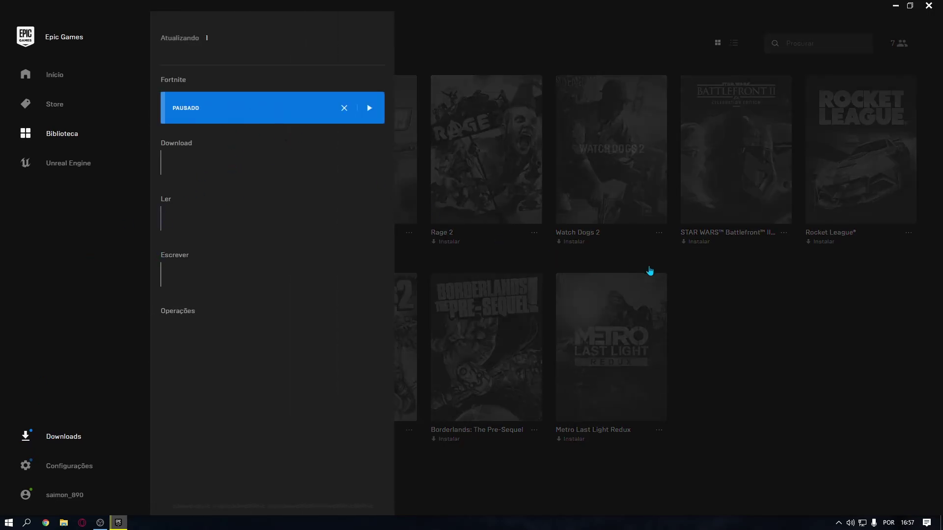
click(759, 328)
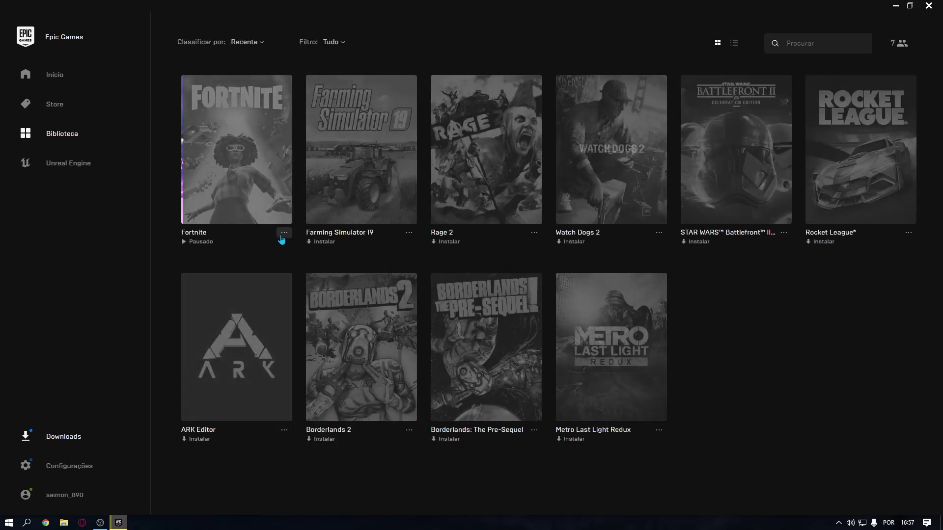
Review Fortnite's library options once more and close the Epic Games launcher.
click(284, 234)
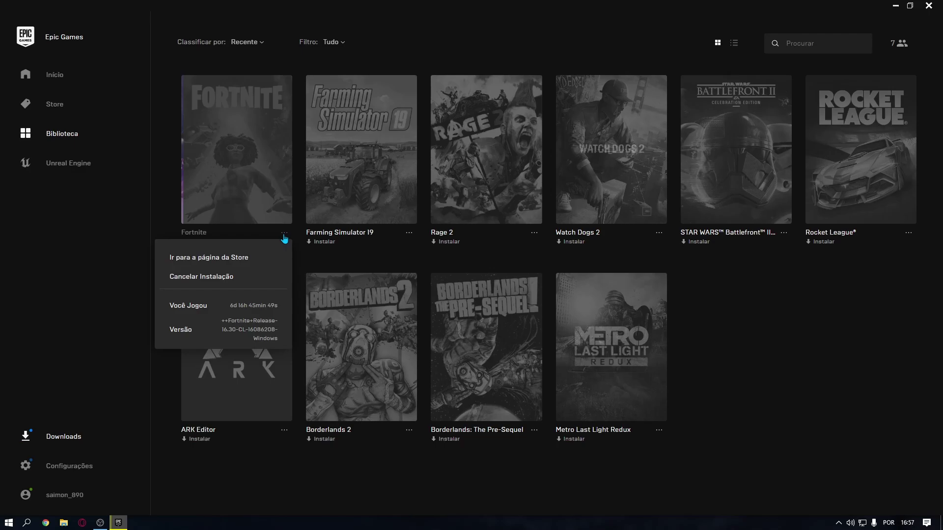
click(76, 269)
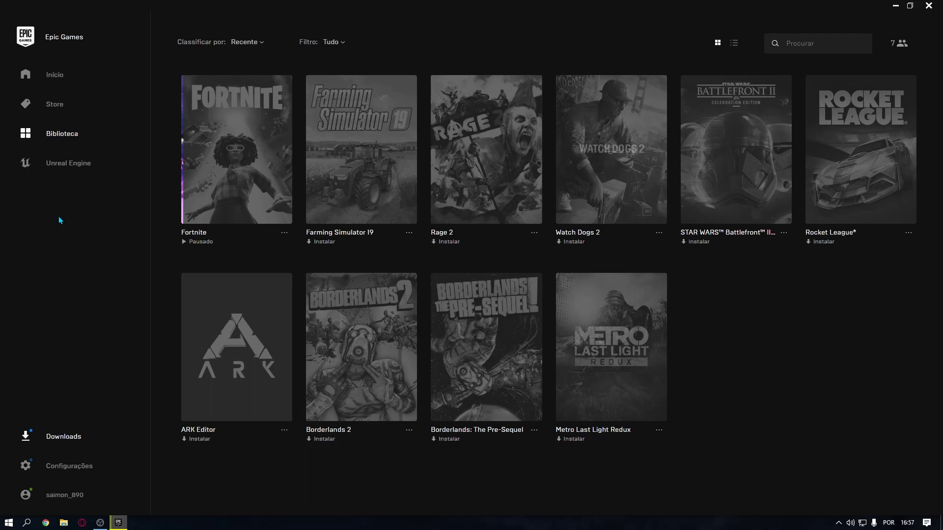
key(alt+F4)
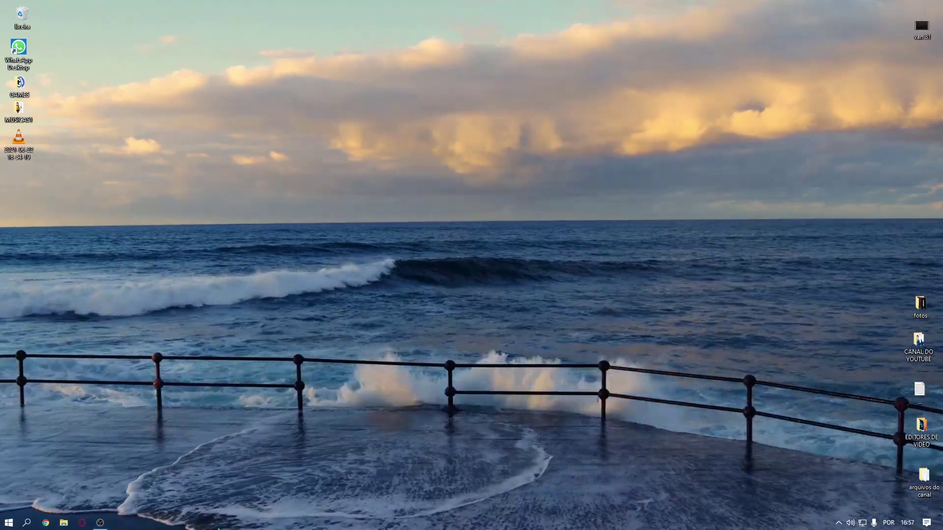
Open the Windows Task Manager and end the EpicGamesLauncher background process.
right_click(236, 526)
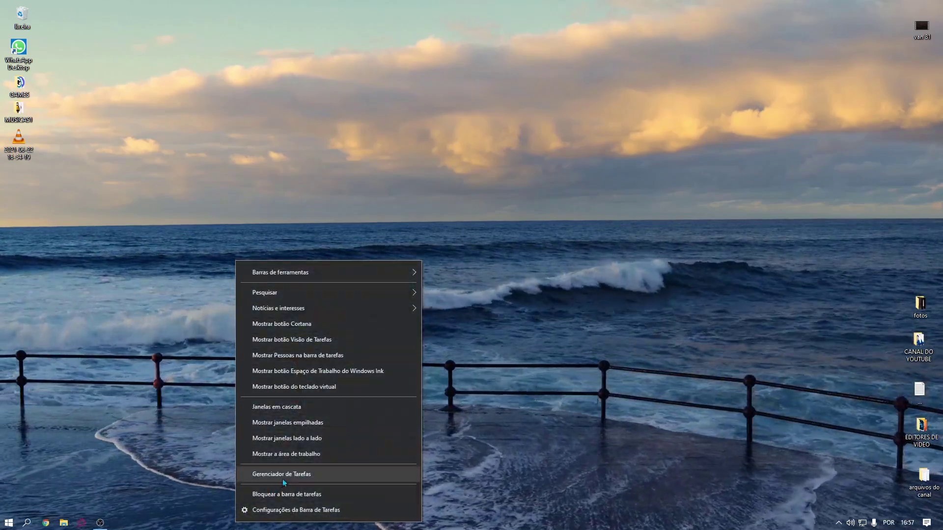
click(283, 480)
click(54, 39)
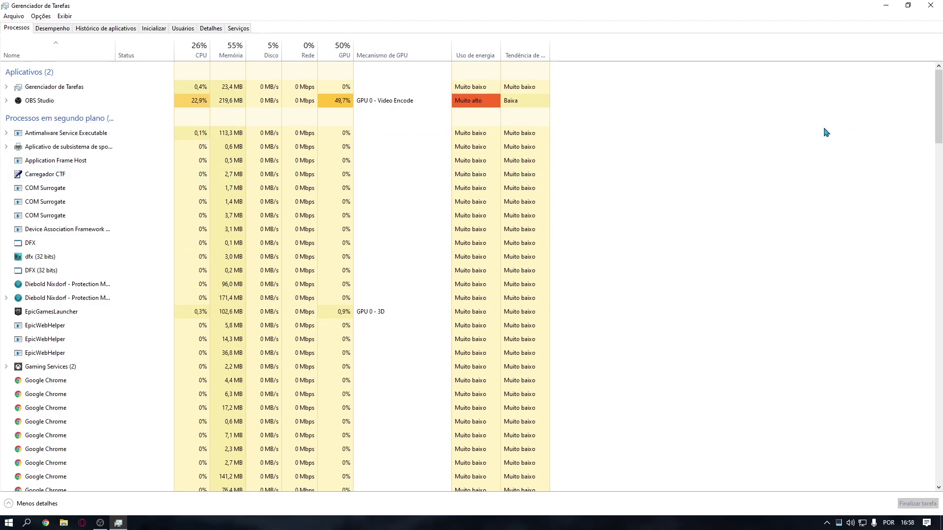
click(50, 313)
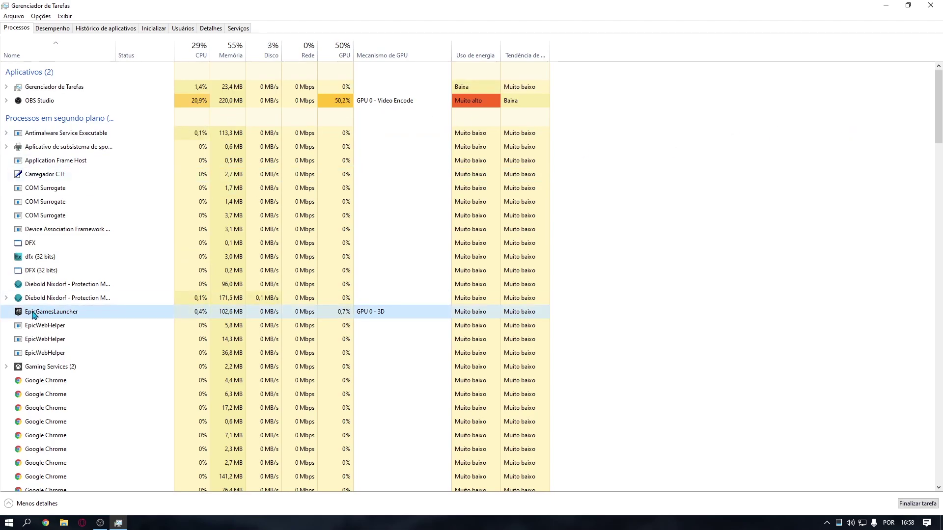
click(909, 506)
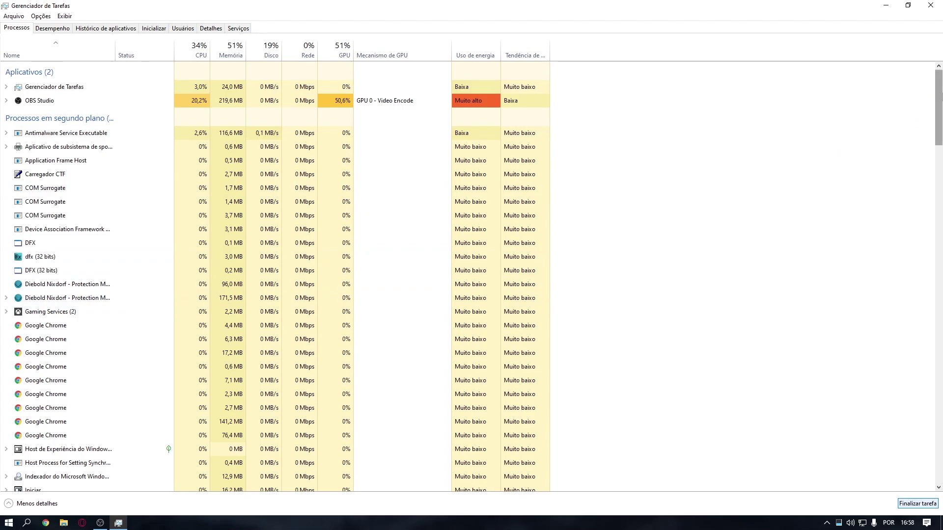
Look through the remaining processes for other Epic Games entries and close the Task Manager.
scroll(471, 277, down, 15)
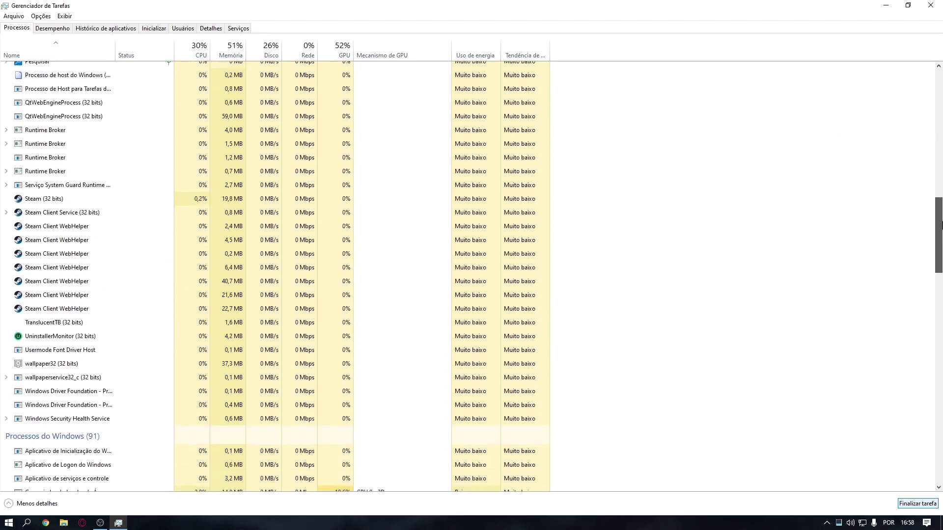
scroll(471, 278, down, 20)
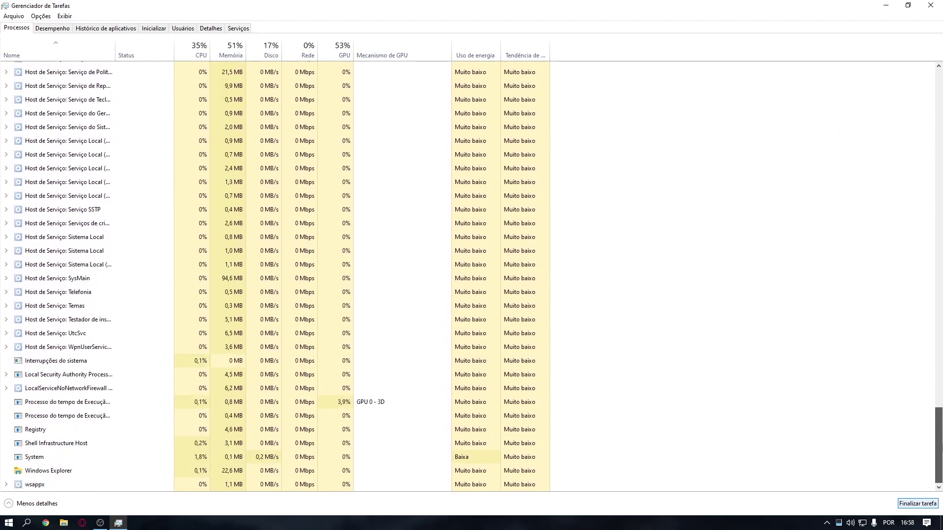
scroll(920, 216, up, 20)
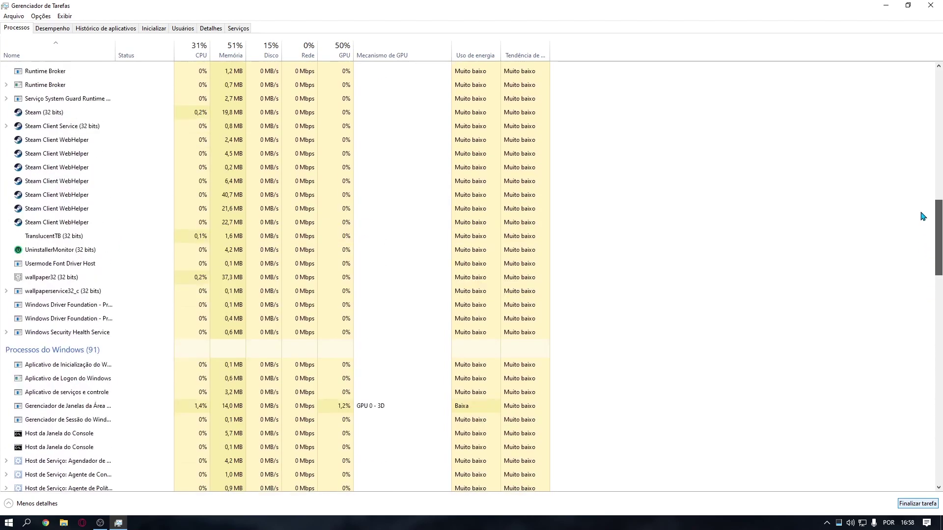
scroll(907, 79, up, 3)
key(alt+F4)
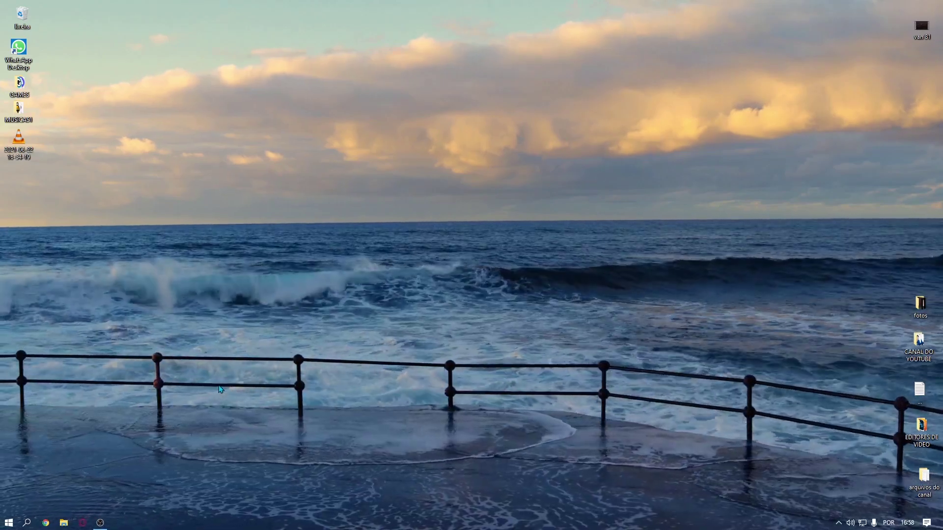
Search Windows for "edit", open the system environment variables editor and bring up the list of variables.
click(9, 523)
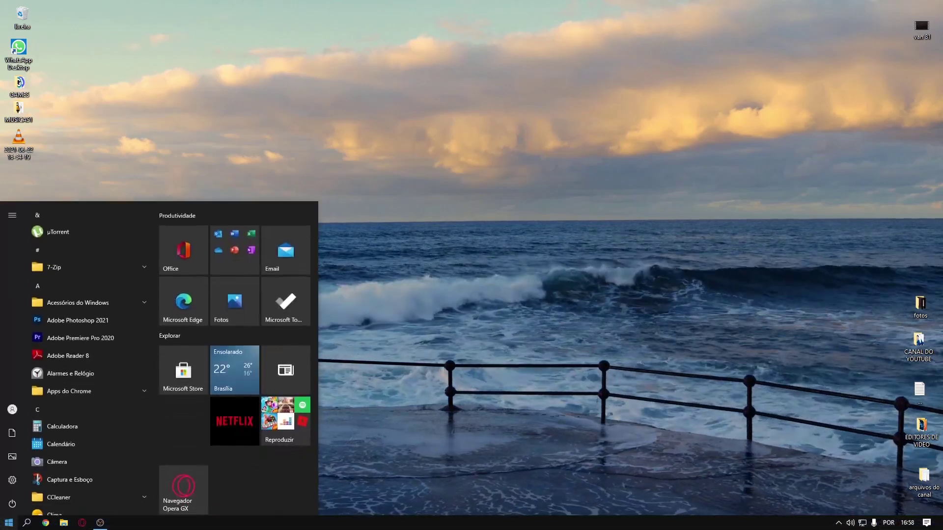
text(edit)
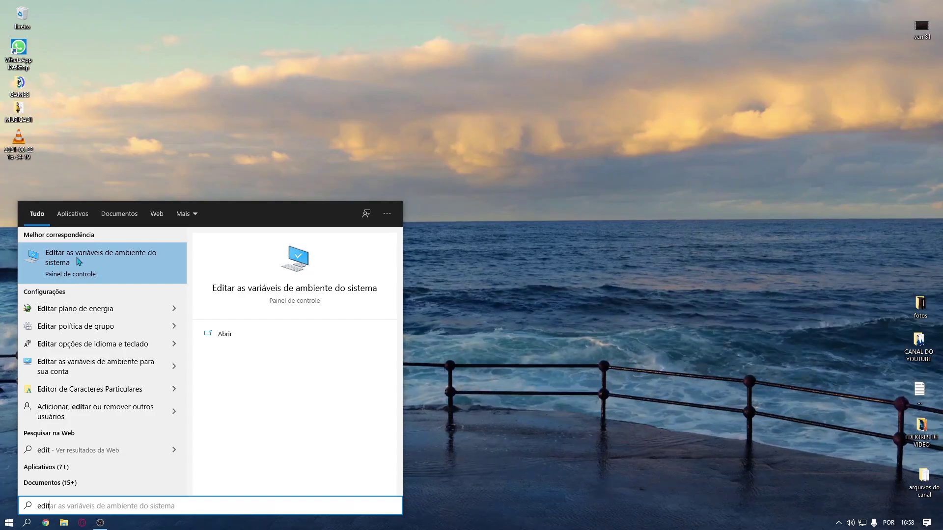
click(85, 270)
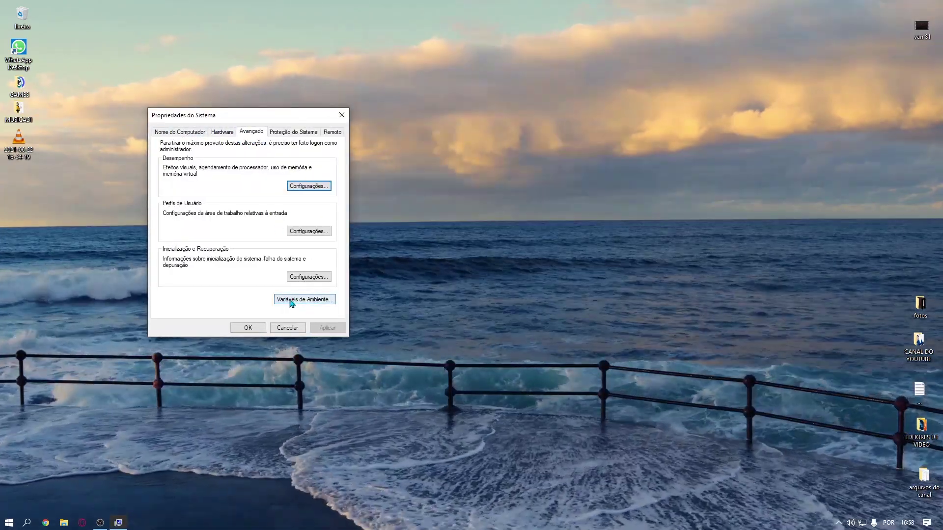
click(292, 300)
Create a new system variable named OPENSSL_ia32cap with the value 0x200000, and save and close the system properties.
click(496, 359)
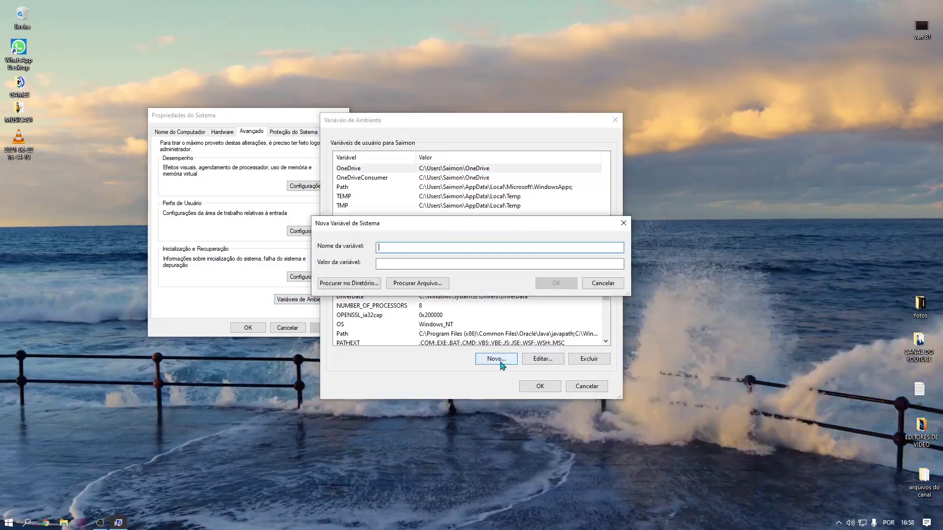
drag(347, 226, 338, 192)
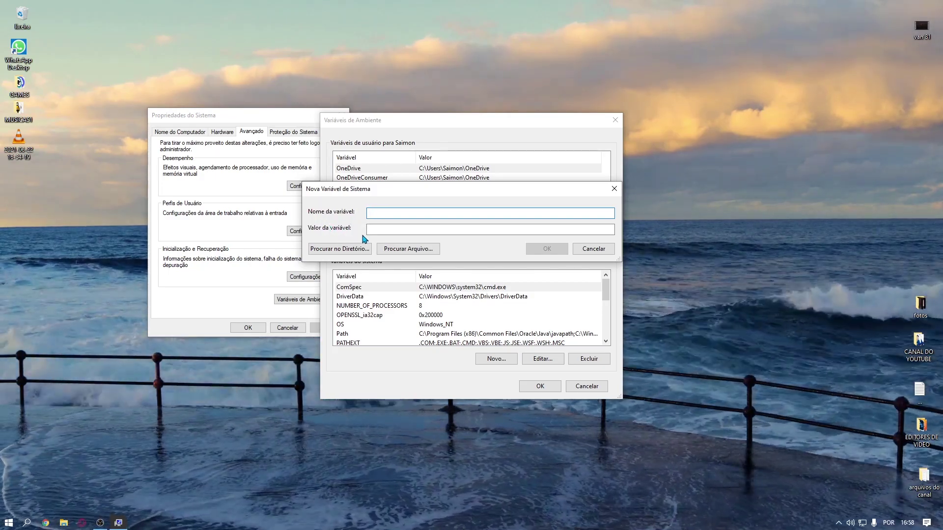
text(OPENSSL_ia32cap)
key(Tab)
text(0x200000)
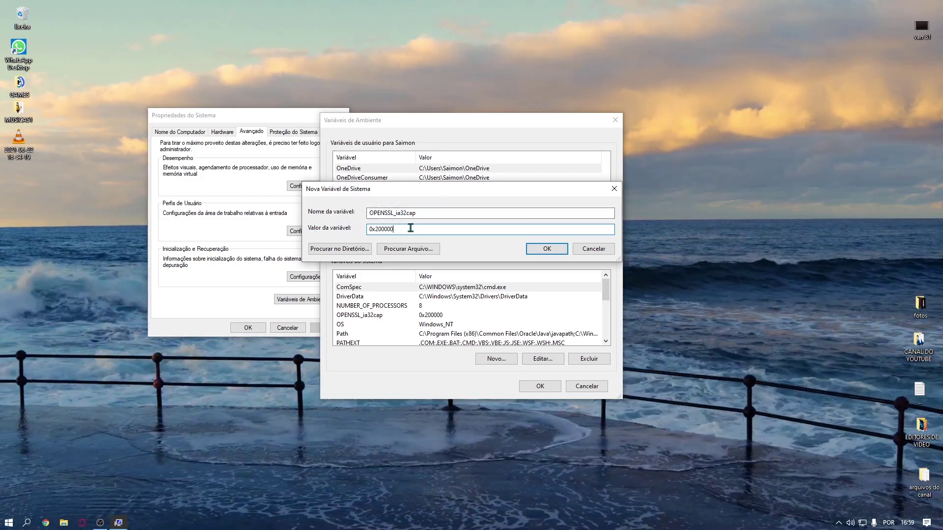
drag(411, 227, 355, 224)
click(536, 253)
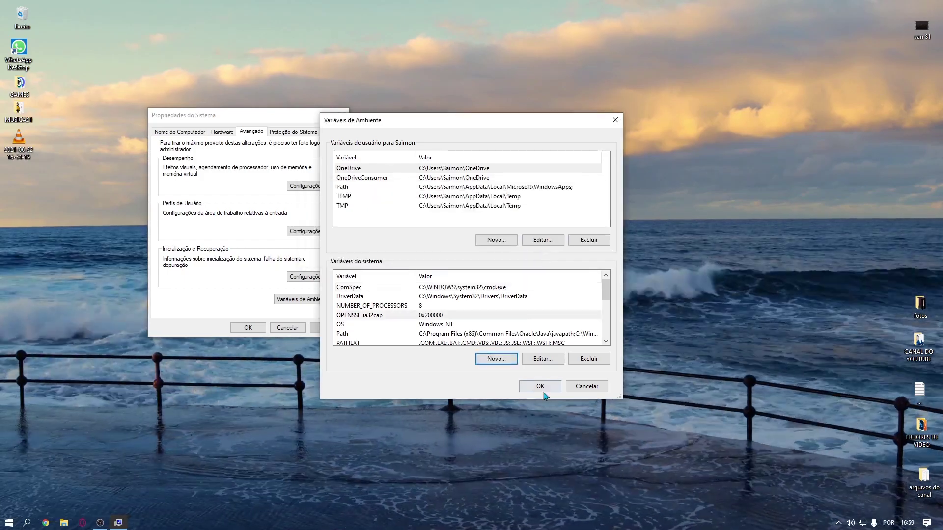
click(538, 388)
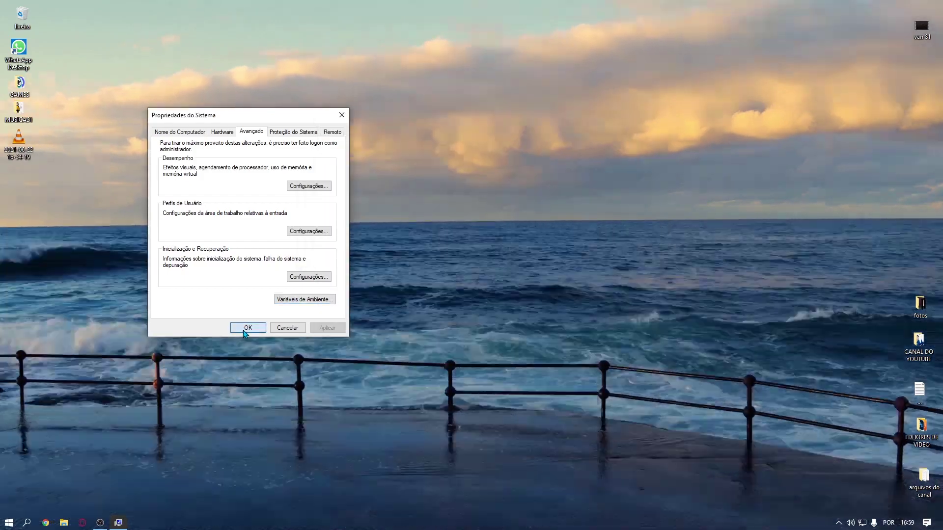
click(245, 330)
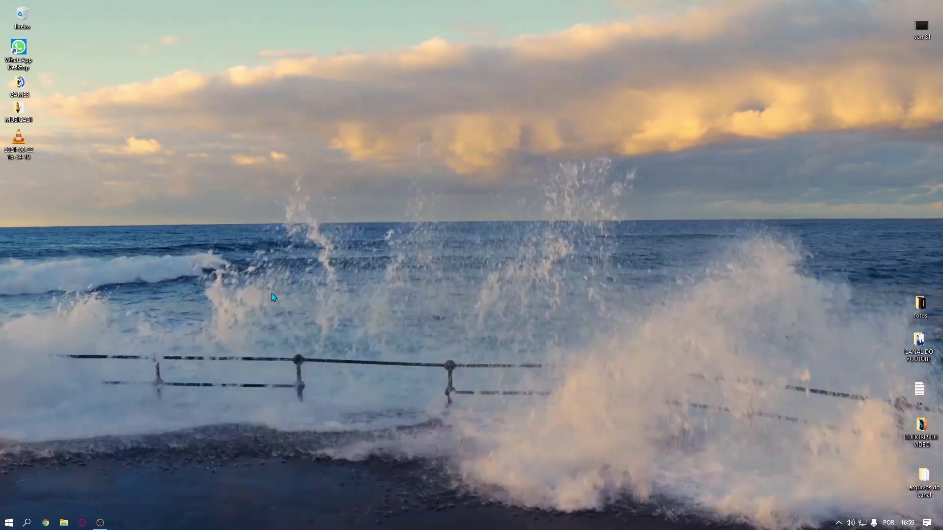